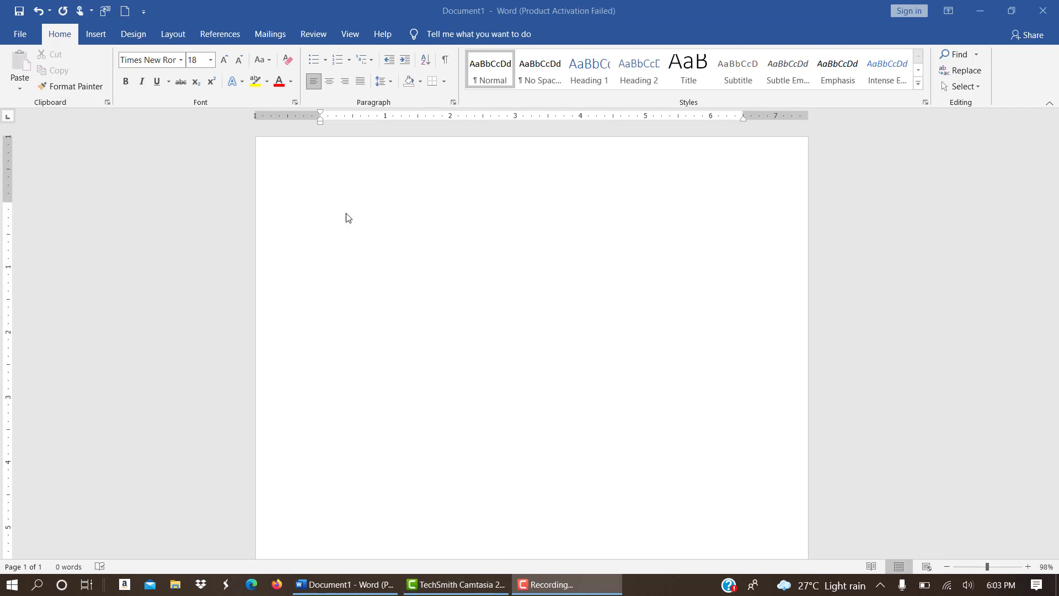
# Write three lowercase sentences about name, hometown in Ghana and teacher parents, removing the j of juaben
pyautogui.click(326, 203)
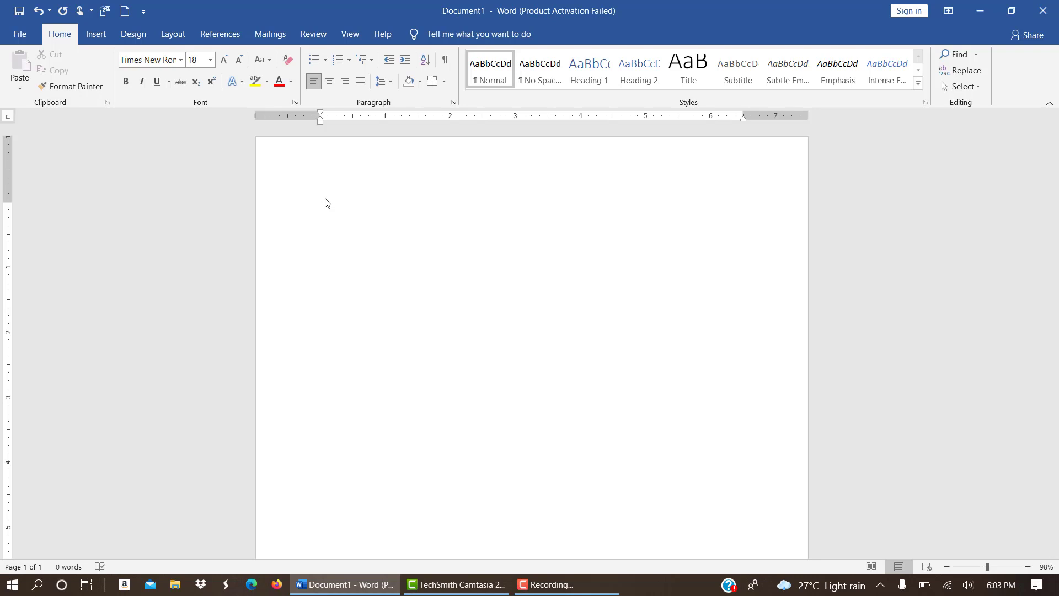
pyautogui.write('my ')
pyautogui.write('name is fi')
pyautogui.write('nky perl')
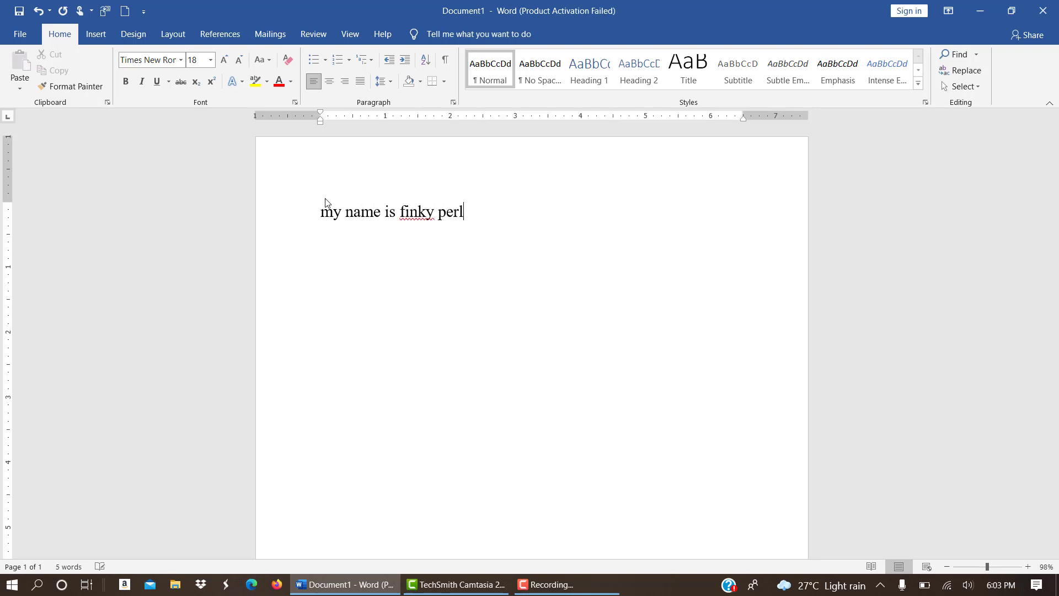
pyautogui.write('y. a')
pyautogui.write('m from new')
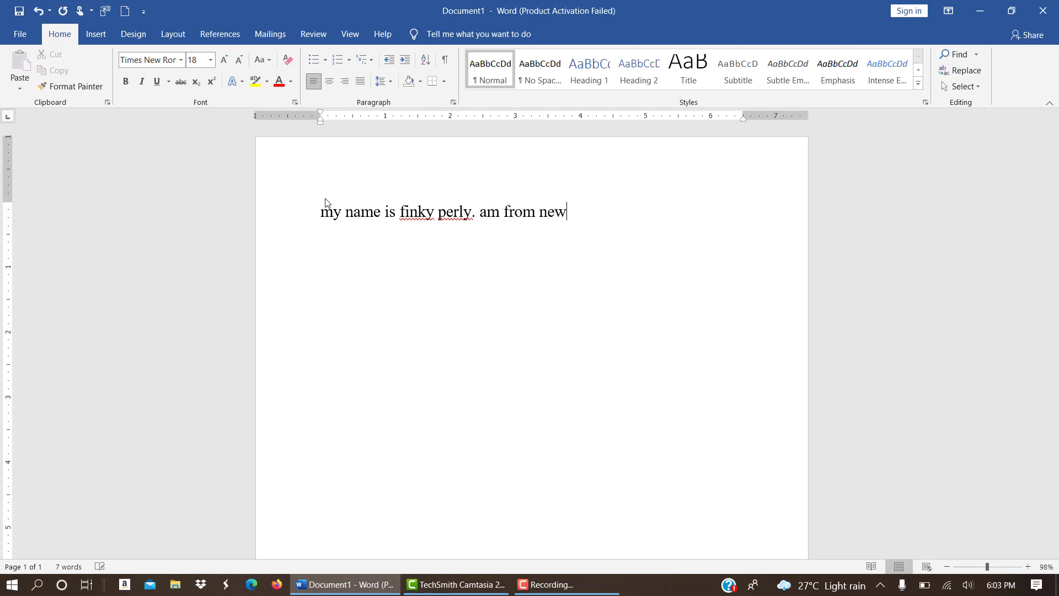
pyautogui.write(' juaben')
pyautogui.write(' in the ')
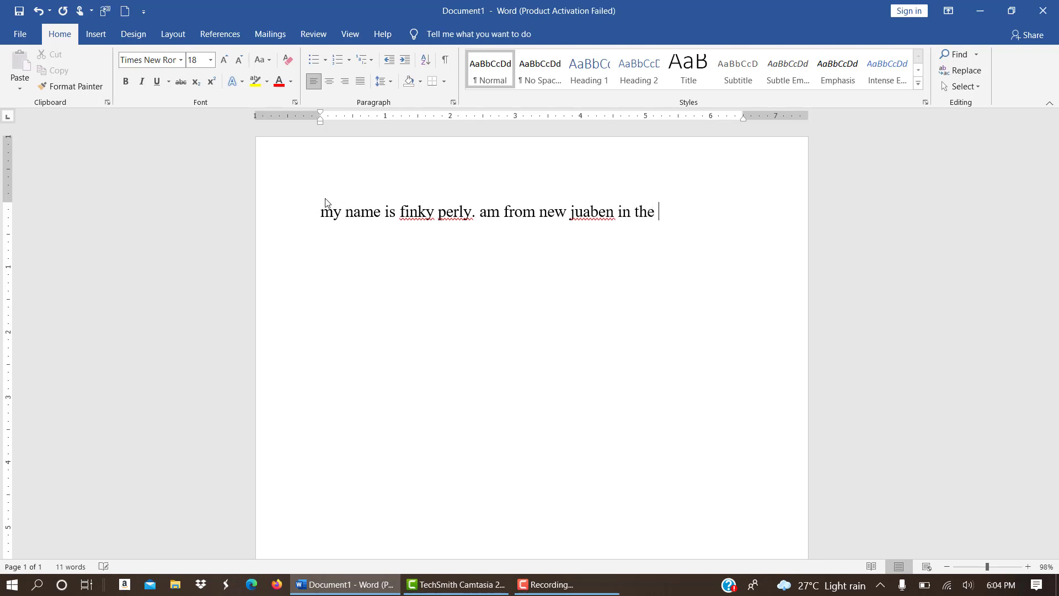
pyautogui.write('Eas')
pyautogui.write('tern R')
pyautogui.write('egion of ')
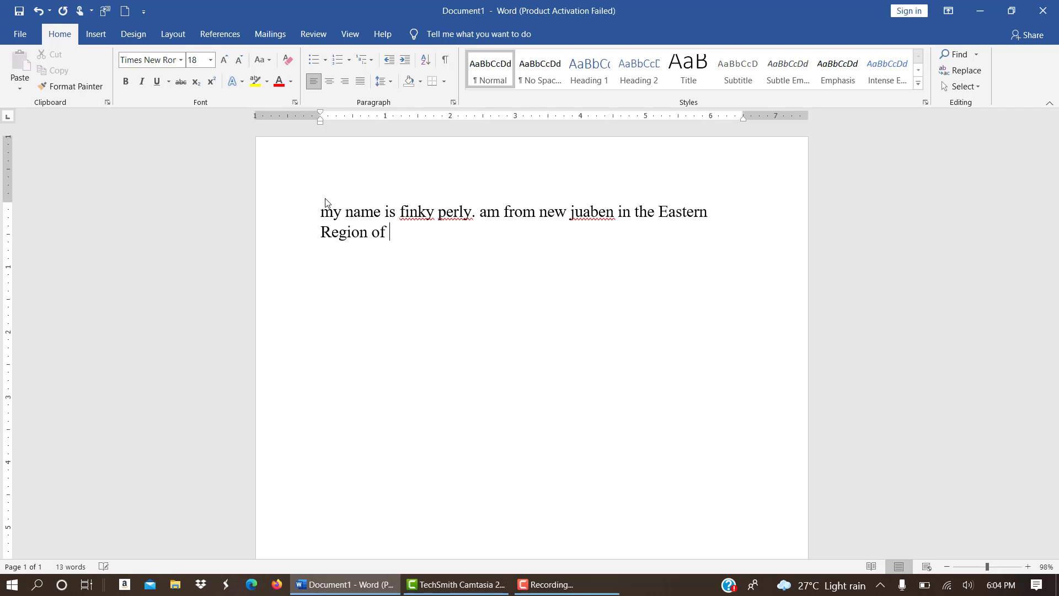
pyautogui.write('Ghan')
pyautogui.press('BackSpace')
pyautogui.write('na')
pyautogui.write('.')
pyautogui.write(' my p ri')
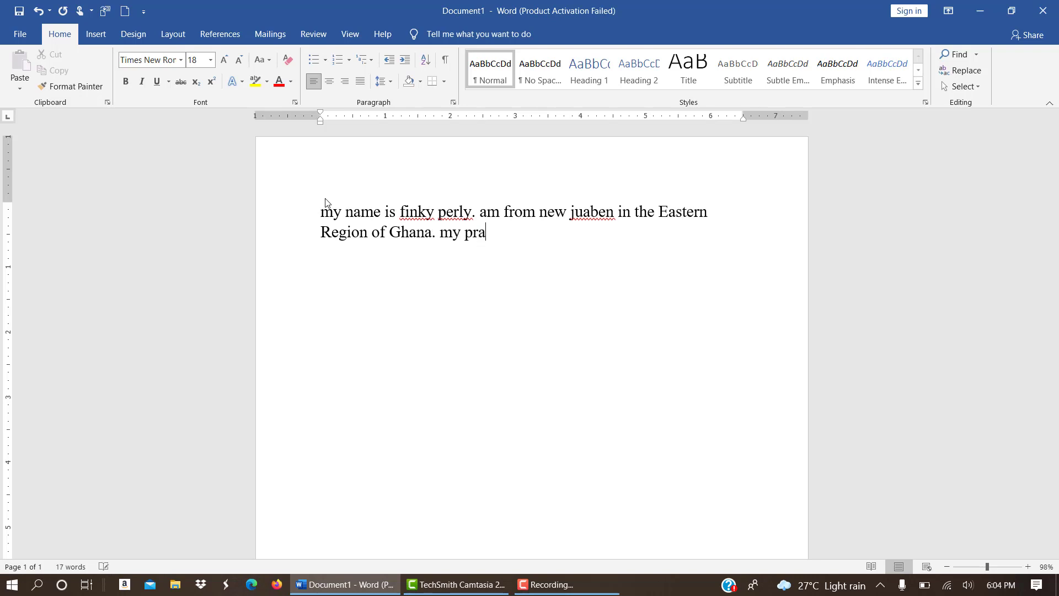
pyautogui.press('BackSpace')
pyautogui.press('BackSpace')
pyautogui.press('BackSpace')
pyautogui.write('aren')
pyautogui.write('ts are t')
pyautogui.write('eachers')
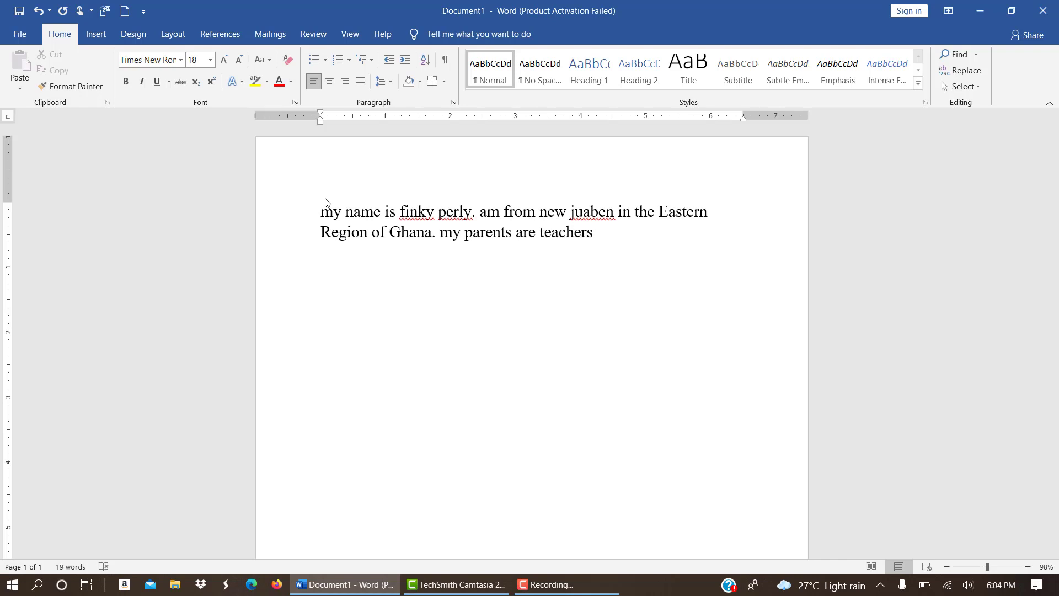
pyautogui.write('.')
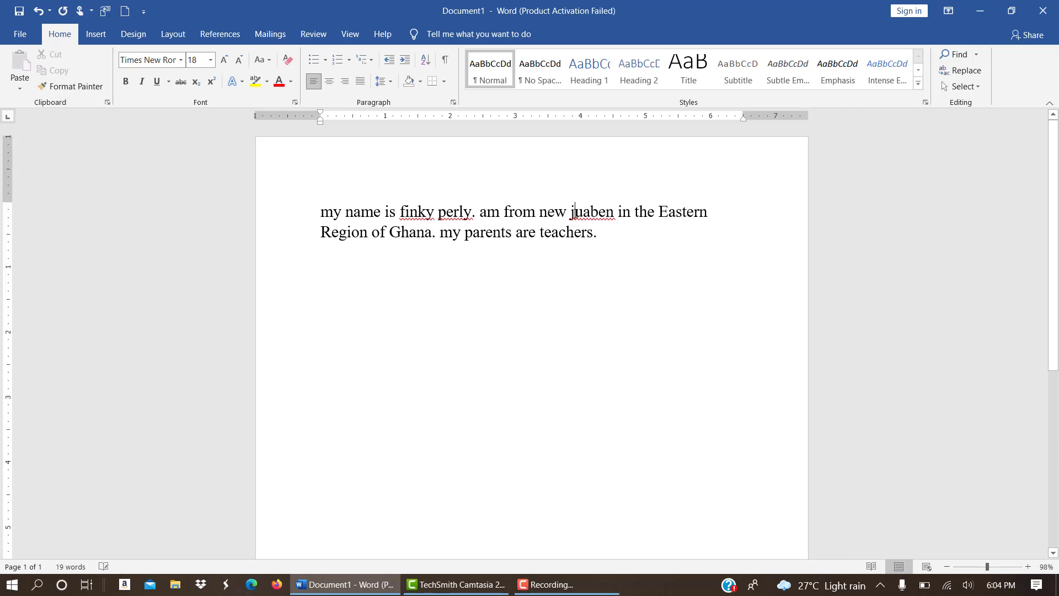
pyautogui.click(571, 213)
pyautogui.press('Delete')
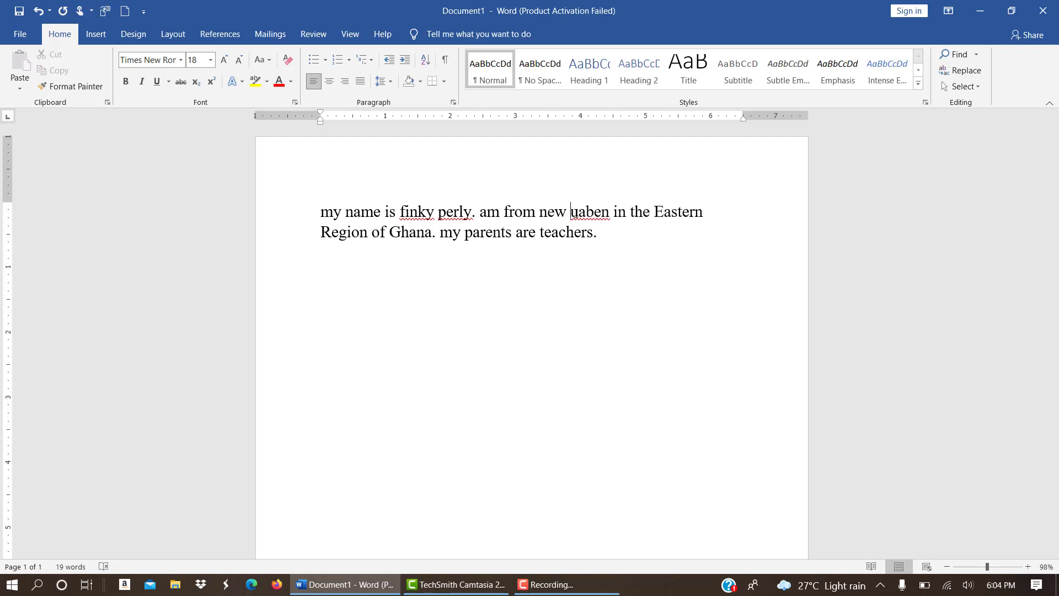
pyautogui.write('J')
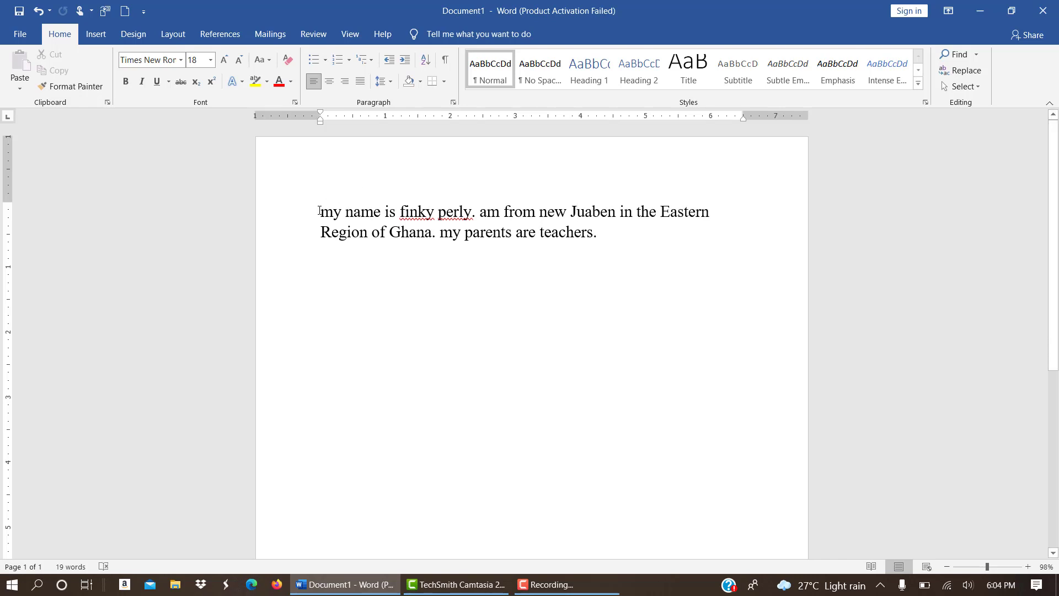
# Cycle the selected paragraph through sentence case, UPPERCASE and lowercase with Shift+F3, ending in sentence case
pyautogui.moveTo(319, 210); pyautogui.dragTo(605, 235)
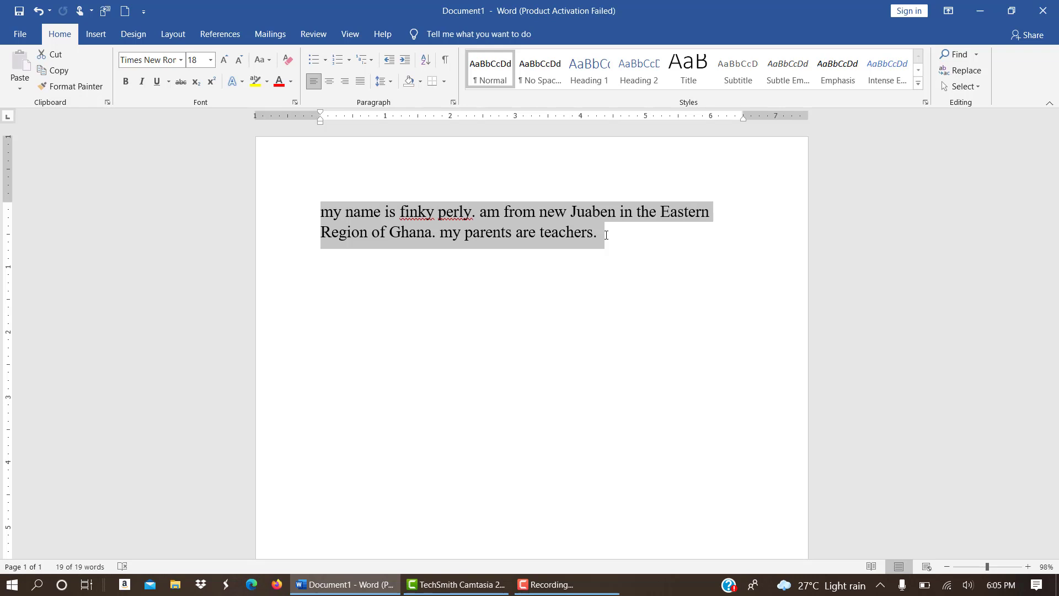
pyautogui.hotkey('shift', 'F3')
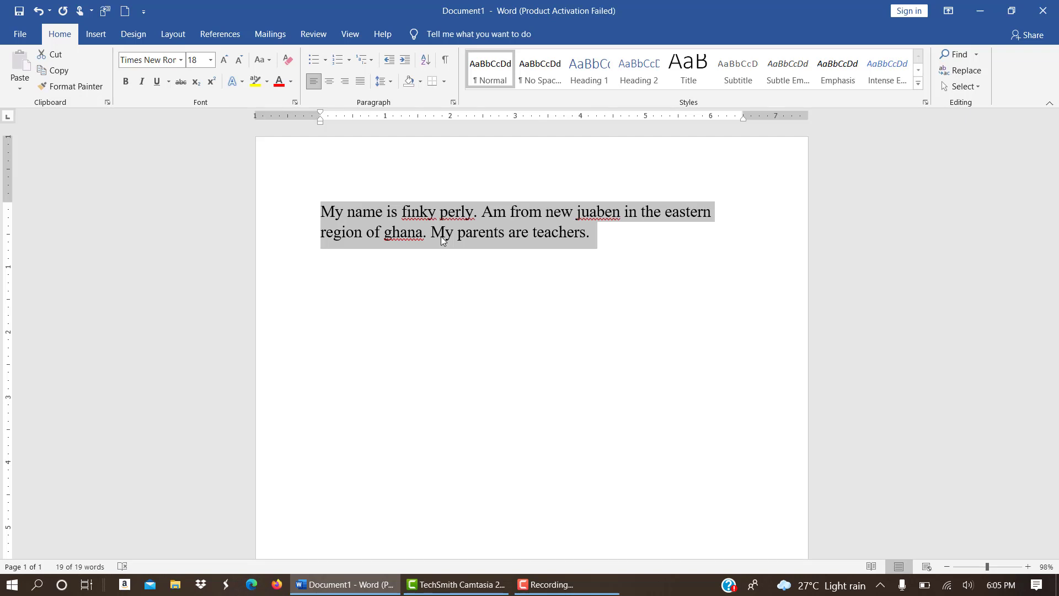
pyautogui.hotkey('shift', 'F3')
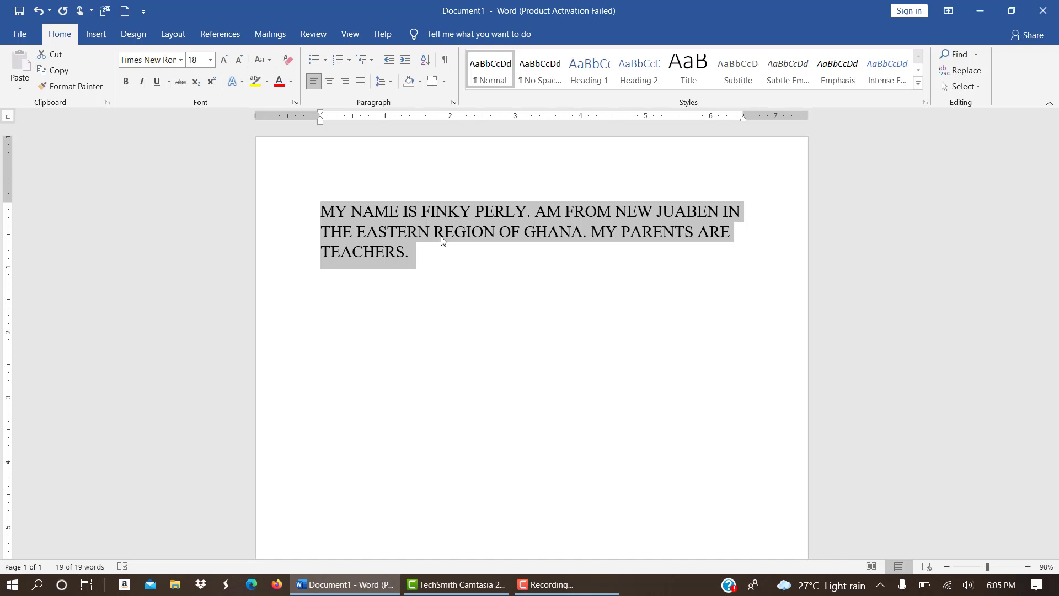
pyautogui.hotkey('shift', 'F3')
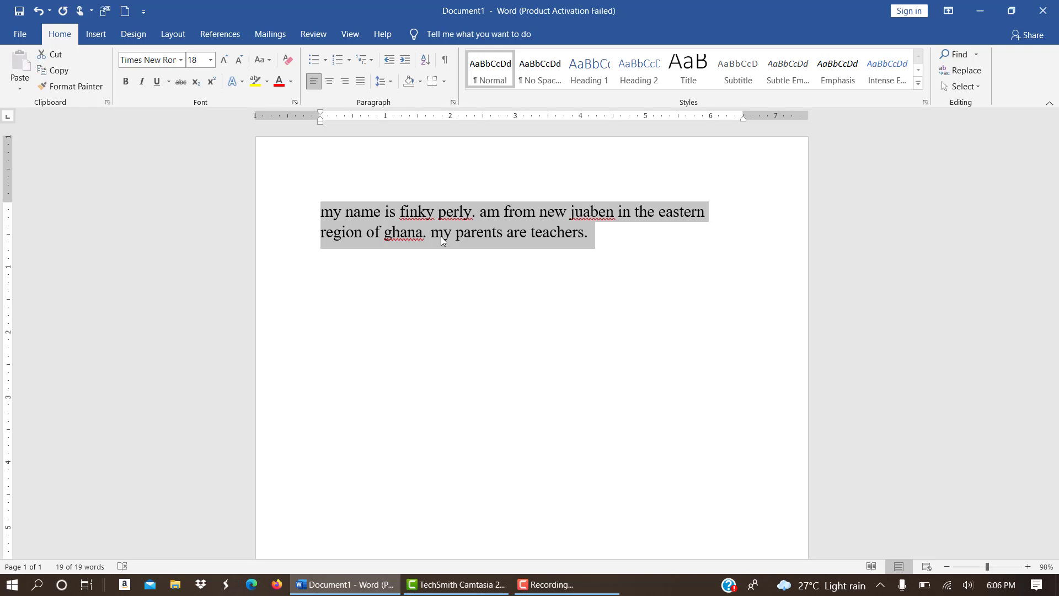
pyautogui.hotkey('shift', 'F3')
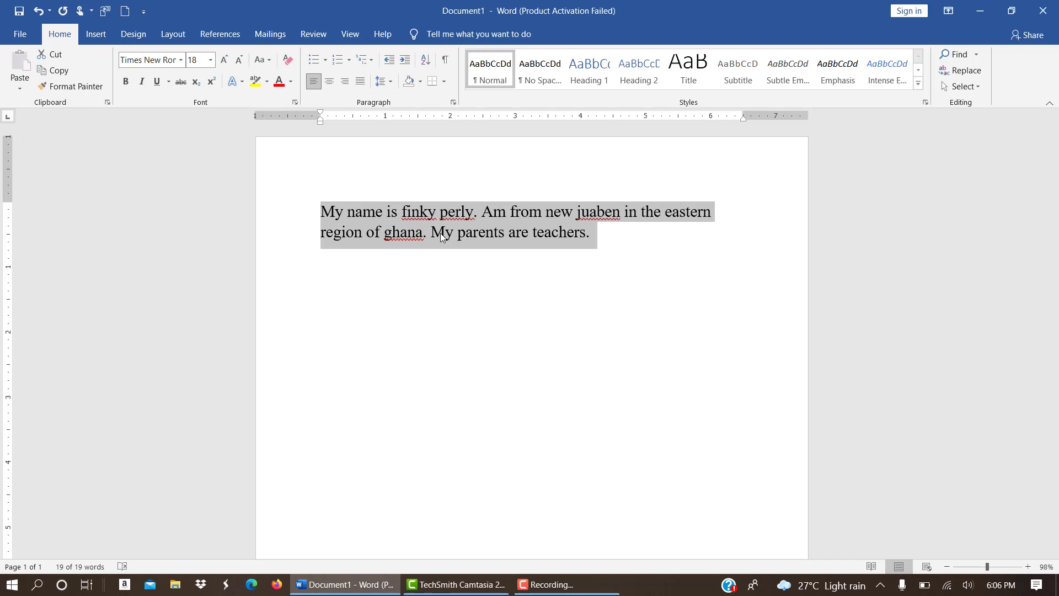
# Delete the paragraph to empty the page and bring up Word Options on General
pyautogui.press('Delete')
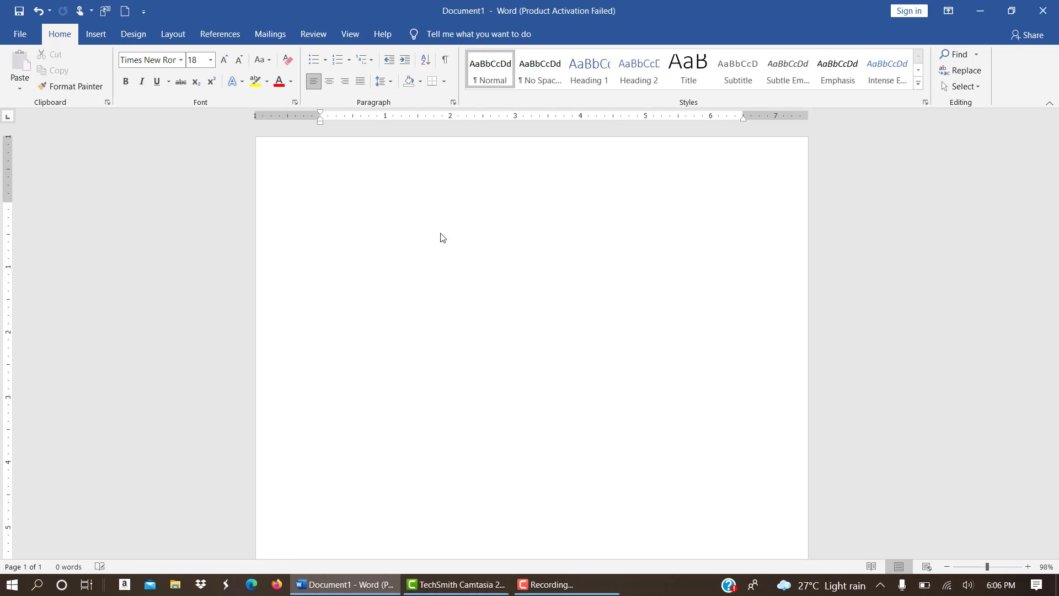
pyautogui.click(21, 37)
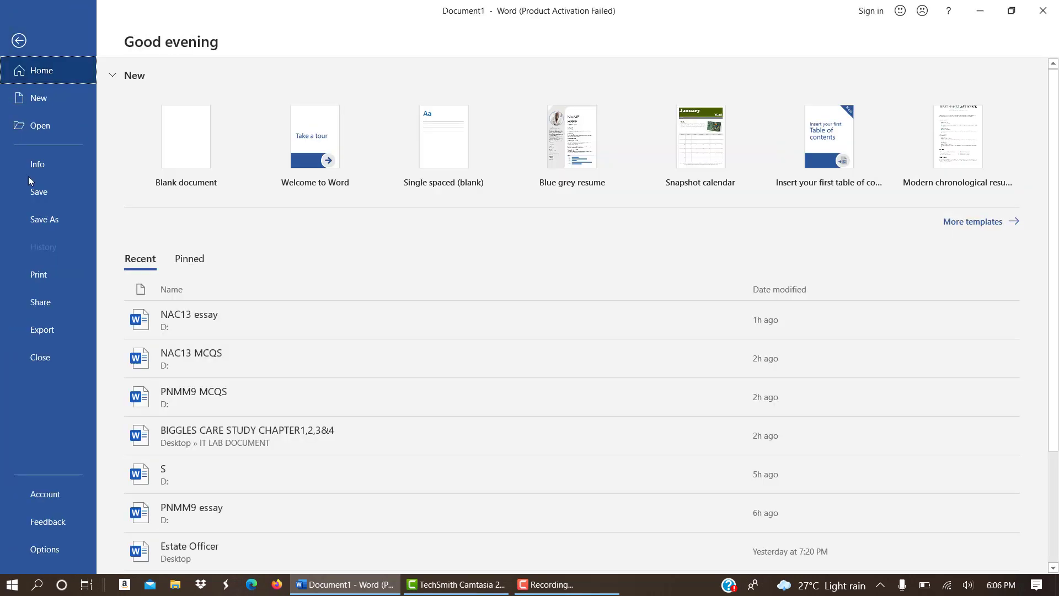
pyautogui.click(39, 547)
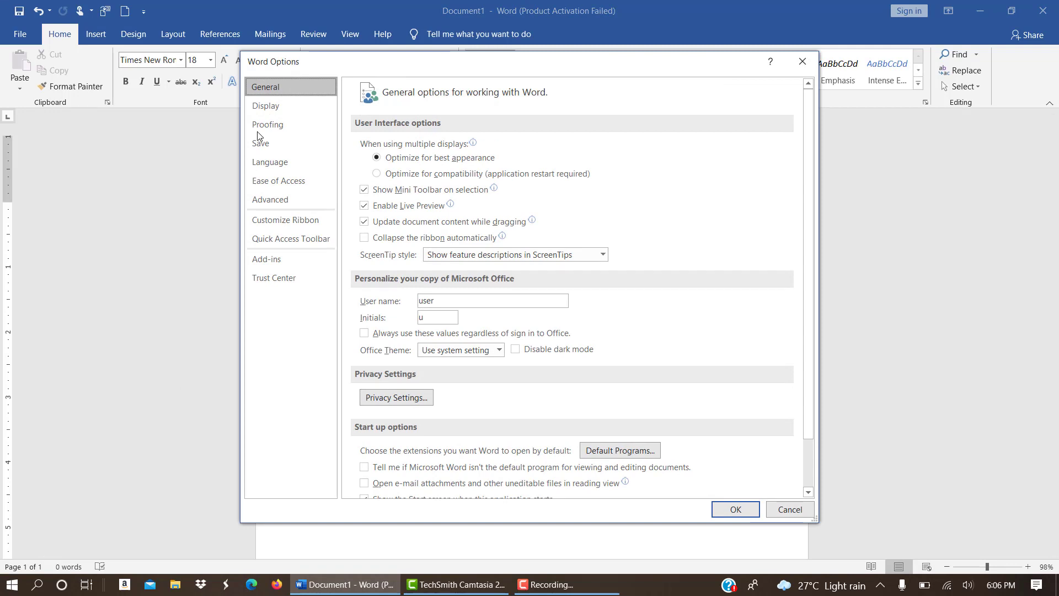
# Enable AutoCorrect's 'Capitalize first letter of sentences' under Proofing and confirm with OK twice
pyautogui.click(267, 125)
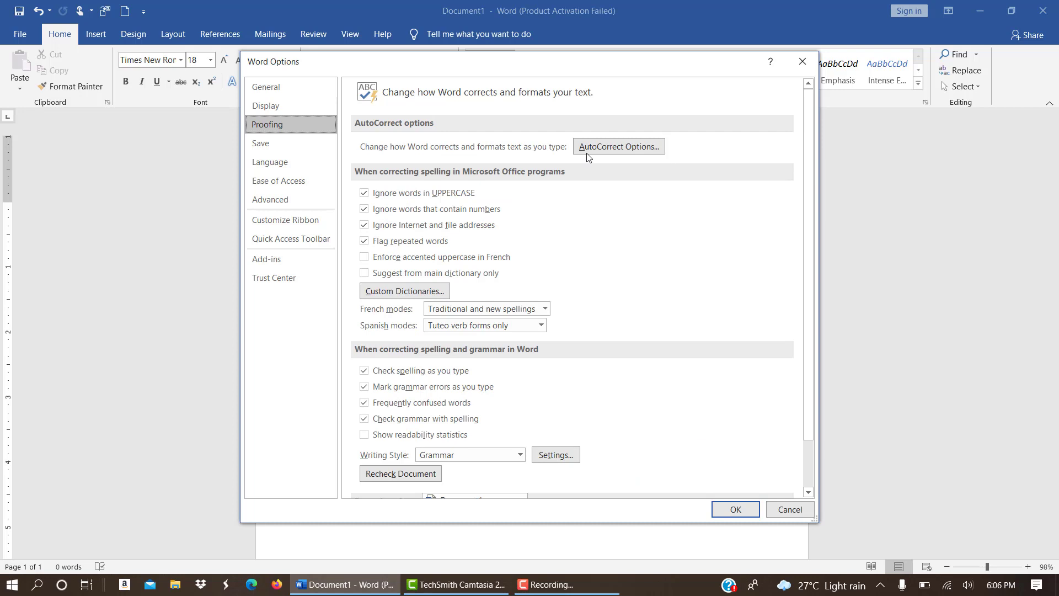
pyautogui.click(600, 149)
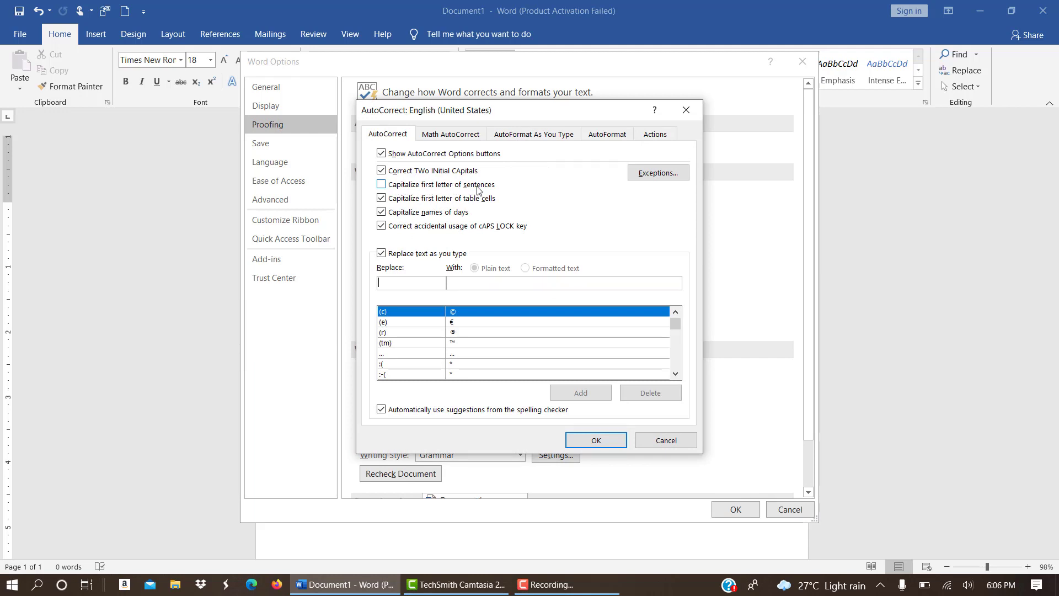
pyautogui.click(381, 185)
pyautogui.click(598, 441)
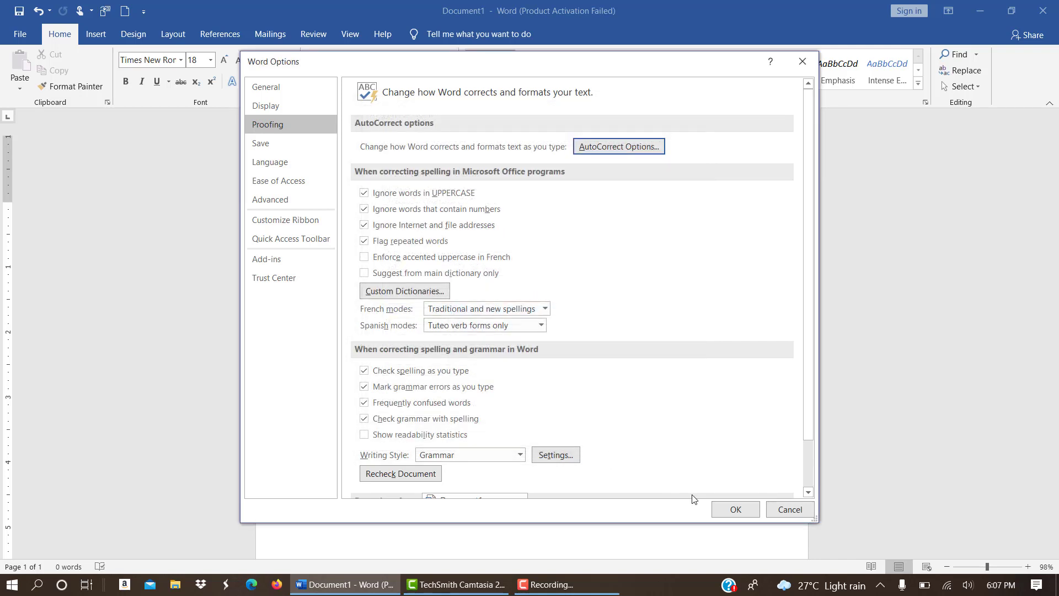
pyautogui.click(733, 513)
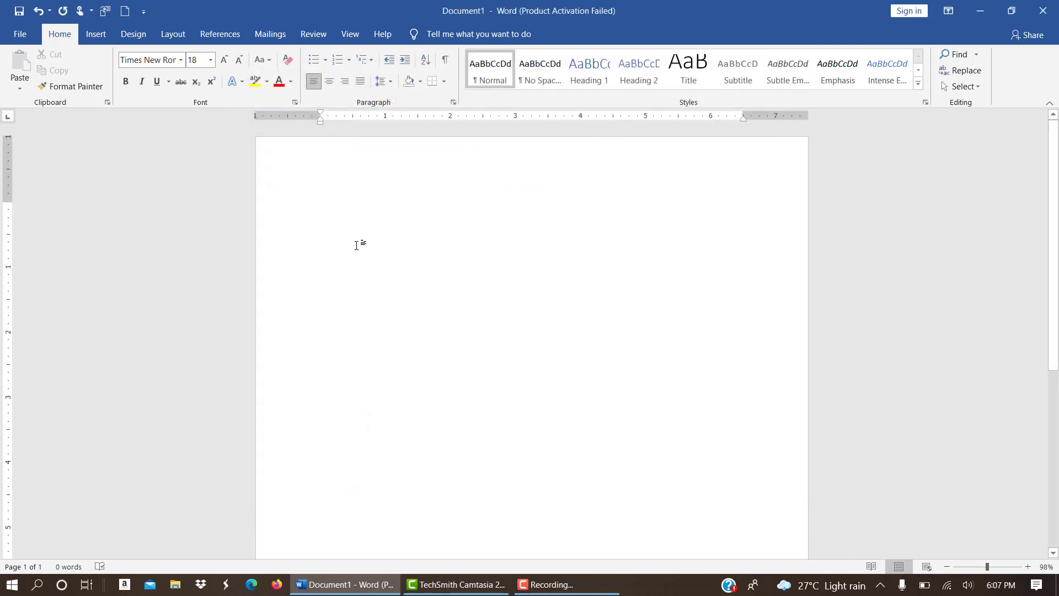
pyautogui.write('my ')
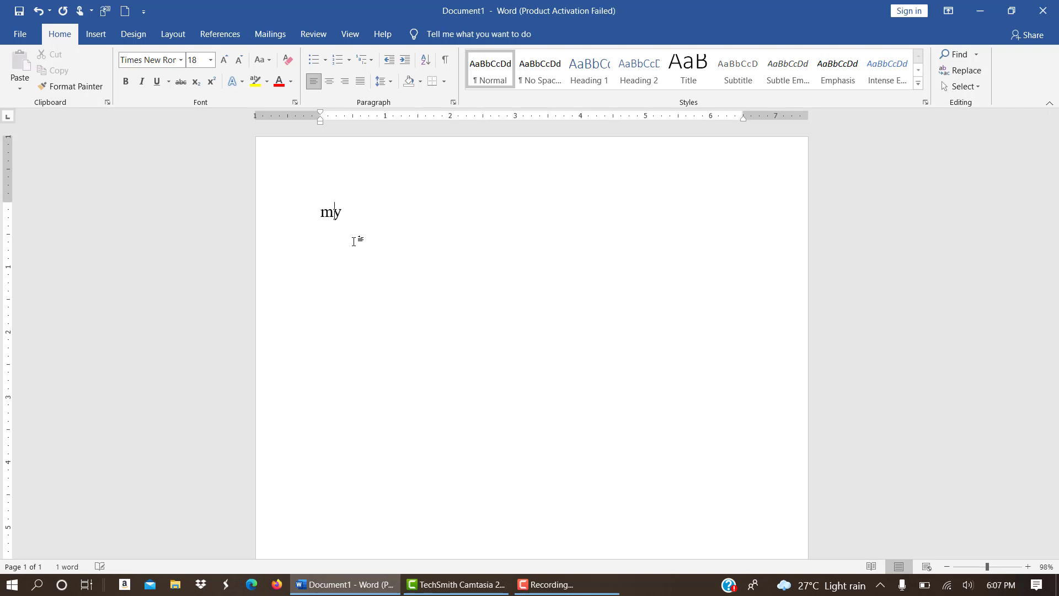
pyautogui.write('name i')
pyautogui.write('s finky ')
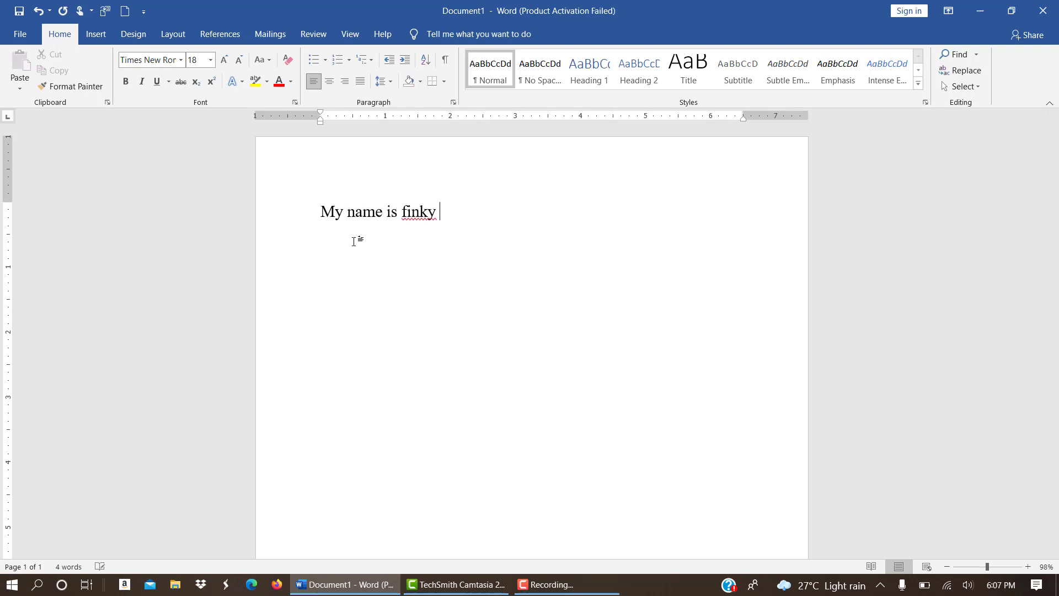
pyautogui.write('perly')
pyautogui.write('. I cam')
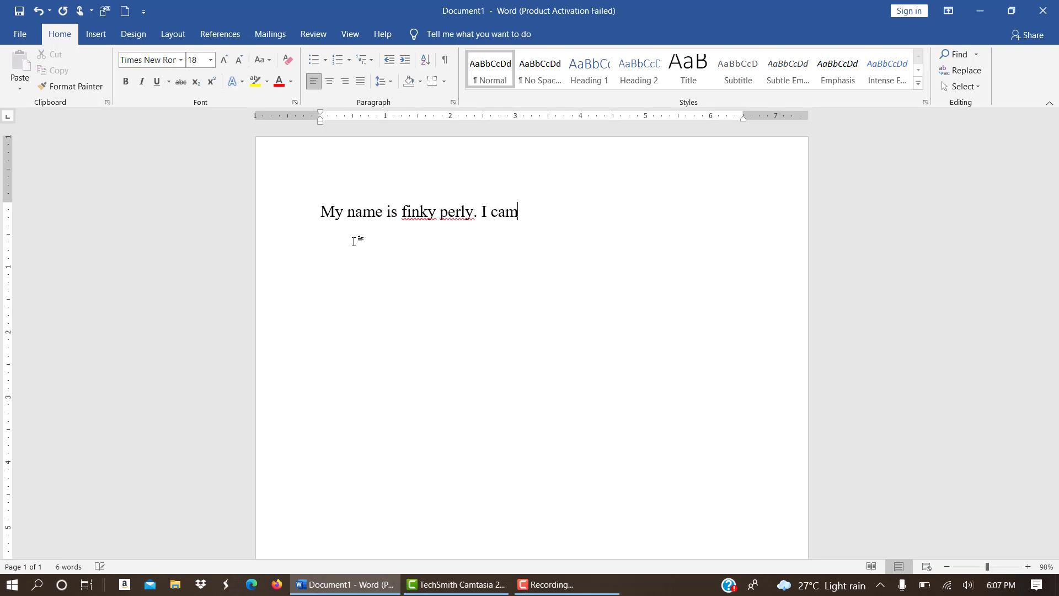
# Write "My name is finky perly. I come from New juaben." letting AutoCorrect capitalize each sentence start
pyautogui.press('BackSpace')
pyautogui.press('BackSpace')
pyautogui.write('ome ')
pyautogui.write('from N')
pyautogui.write('ew juab')
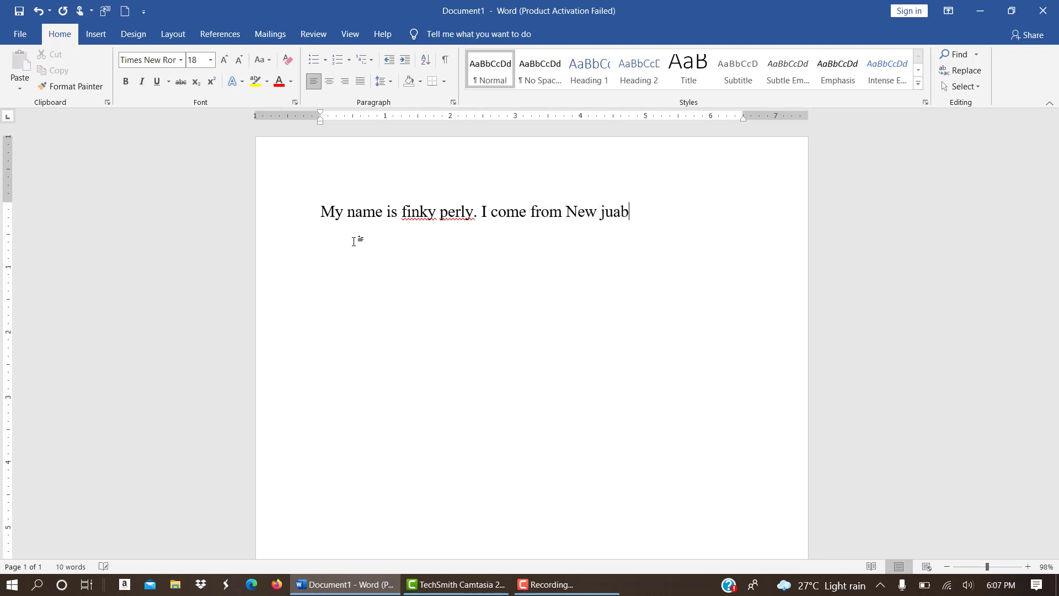
pyautogui.write('en.')
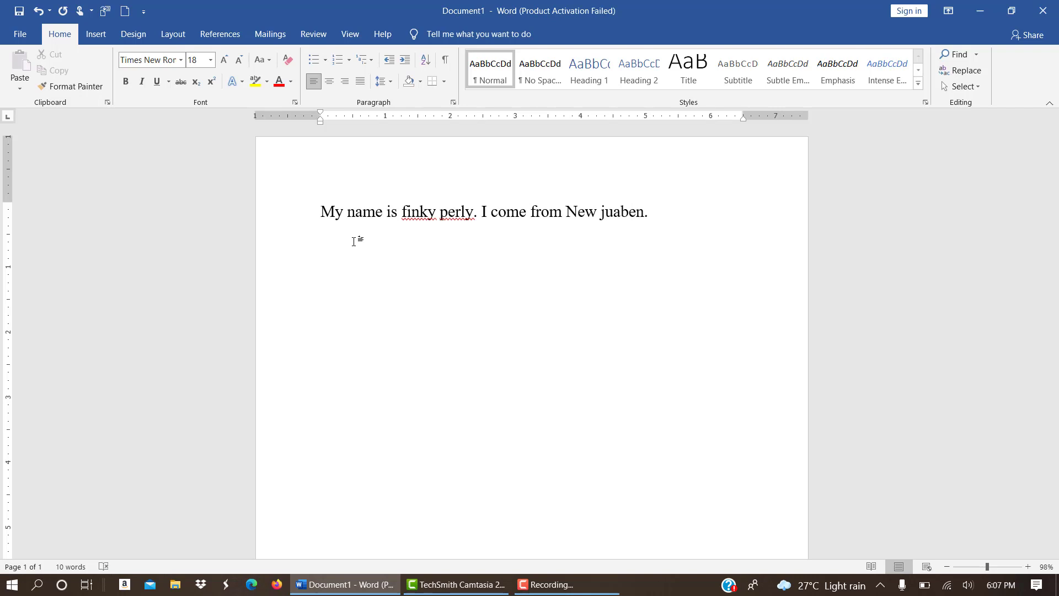